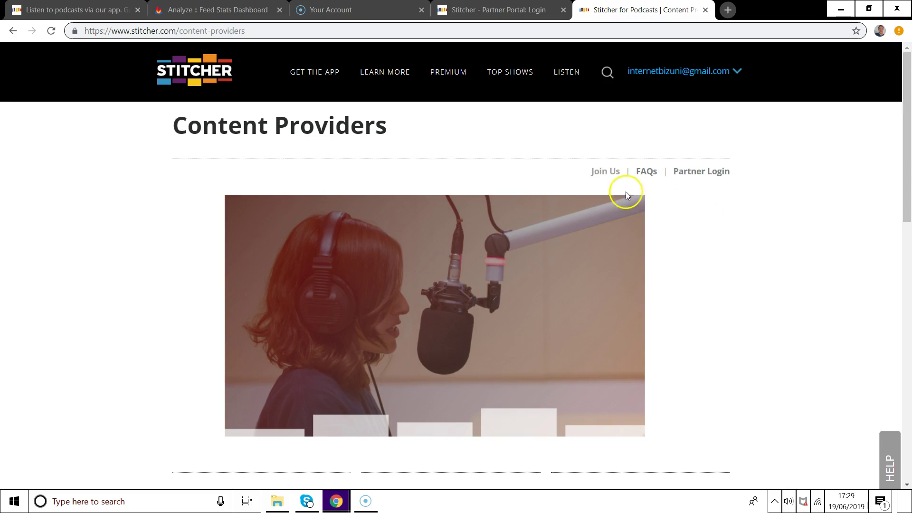
Start a content provider signup, enter the provider name, and accept the new terms and conditions.
left_click(603, 171)
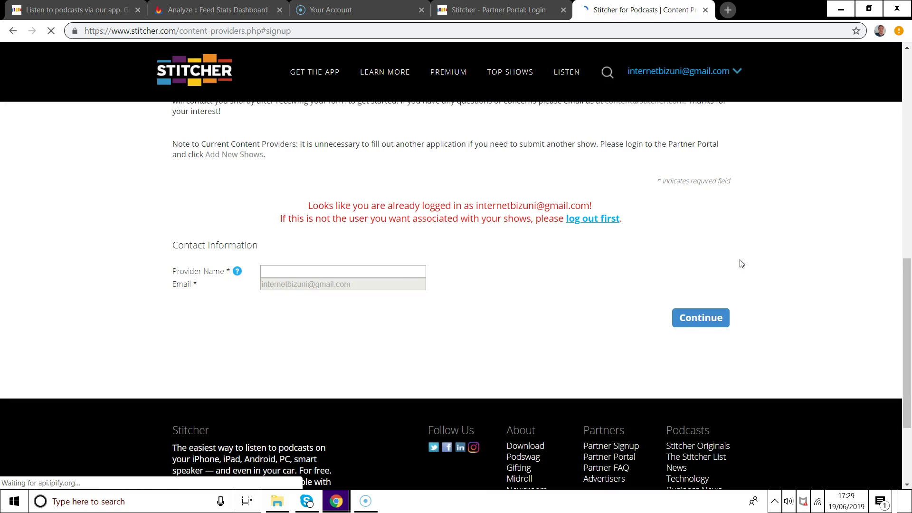
left_click(416, 270)
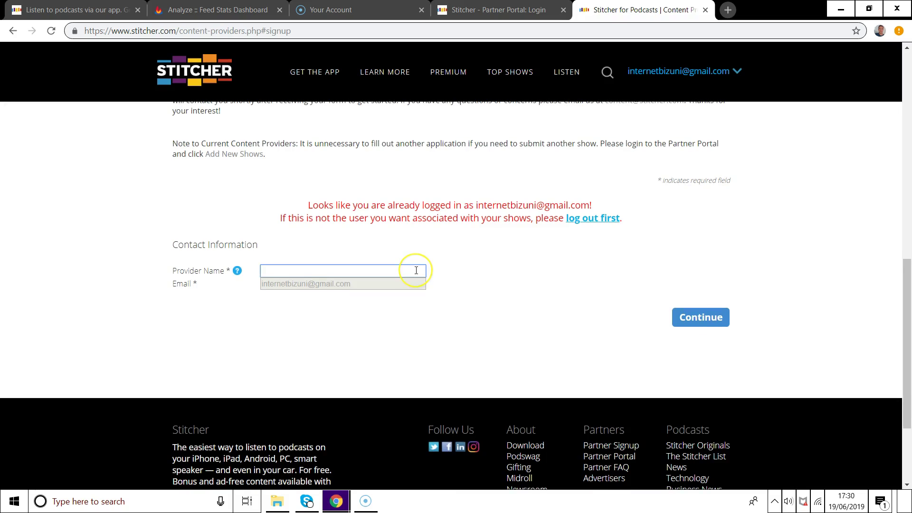
left_click(679, 311)
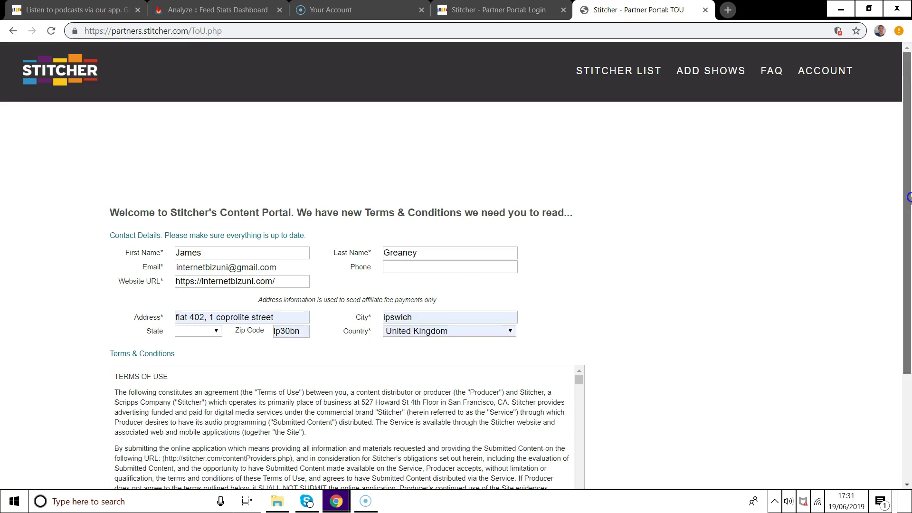
scroll(908, 302, "down", 3)
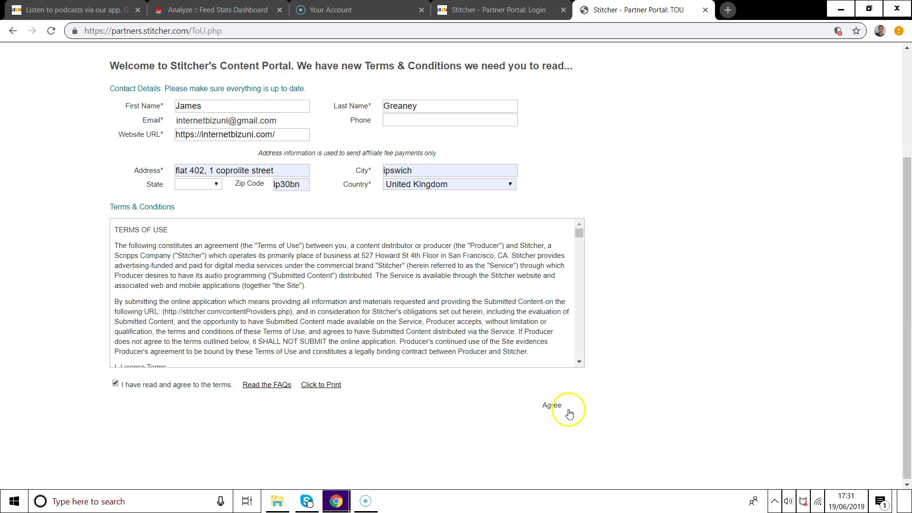
left_click(552, 406)
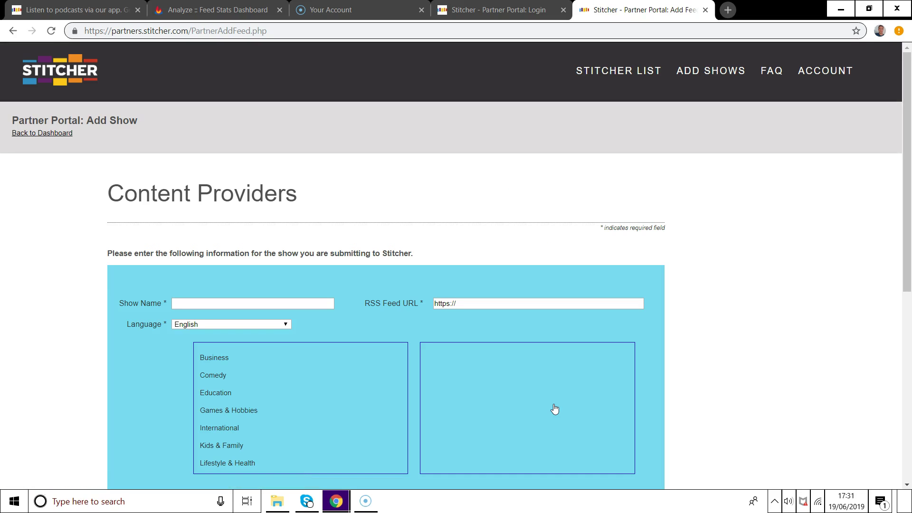
Enter Internetbizuni in the Show Name field of the Add Show form.
left_click(306, 303)
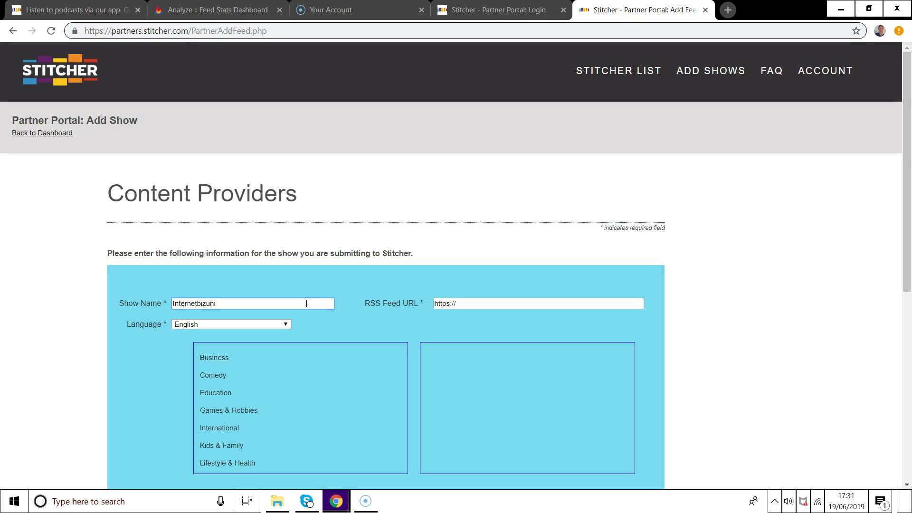
left_click(378, 309)
left_click(206, 9)
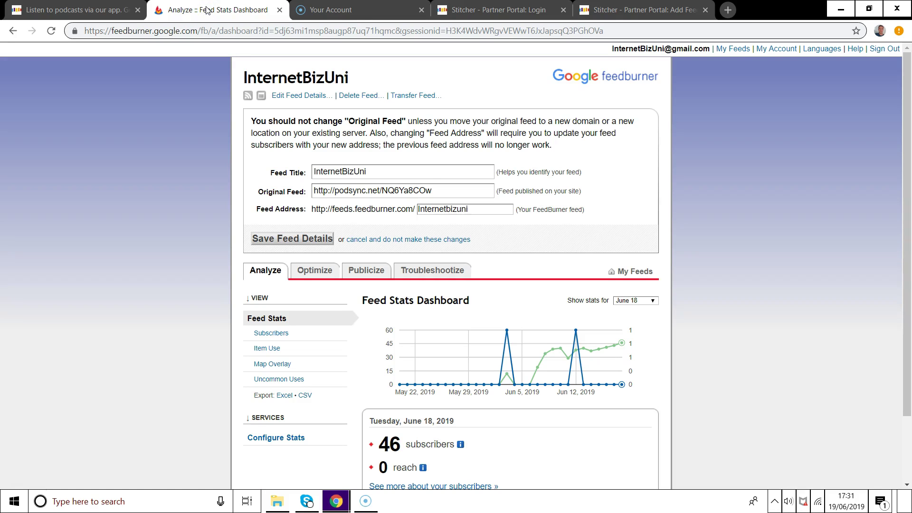
left_click(417, 209)
left_click_drag(417, 209, 311, 214)
right_click(311, 213)
left_click(327, 219)
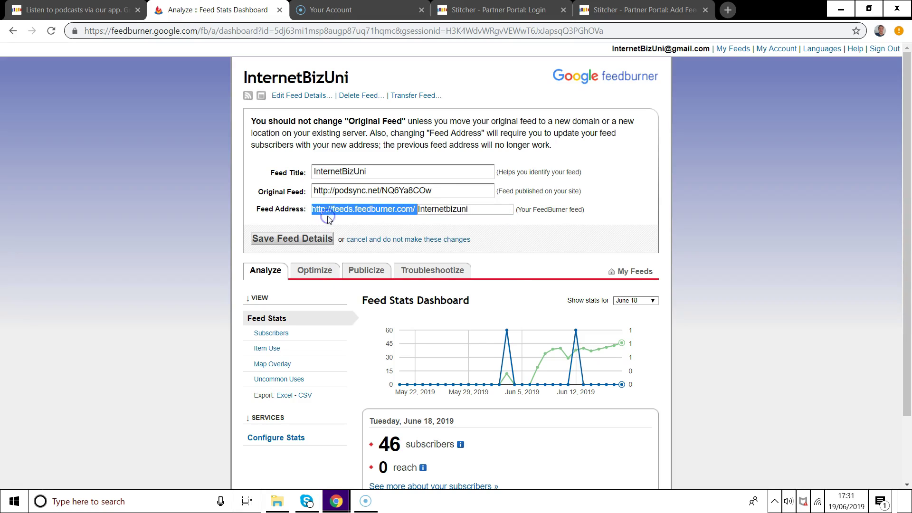
left_click(606, 9)
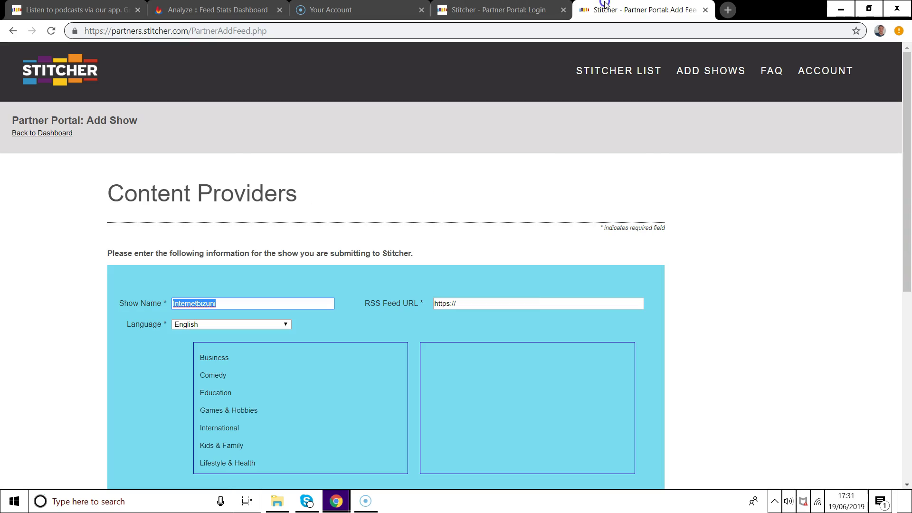
left_click(511, 302)
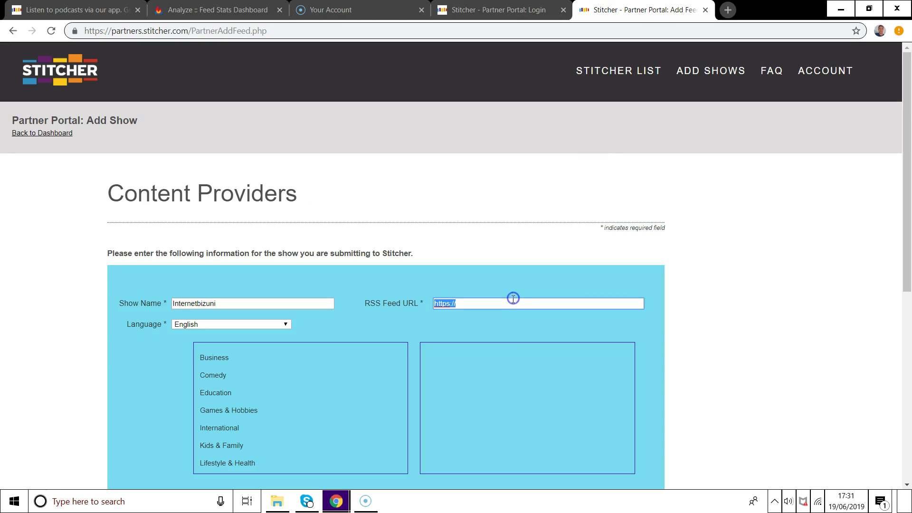
right_click(509, 300)
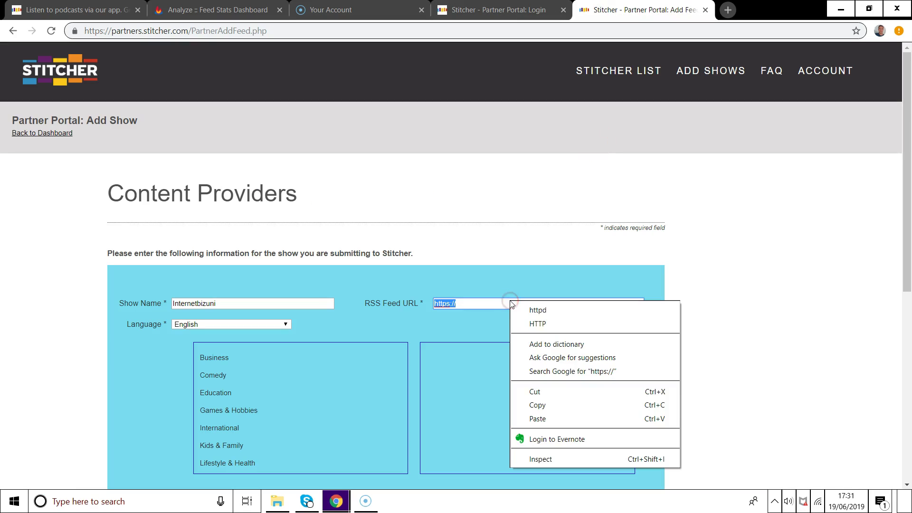
left_click(529, 416)
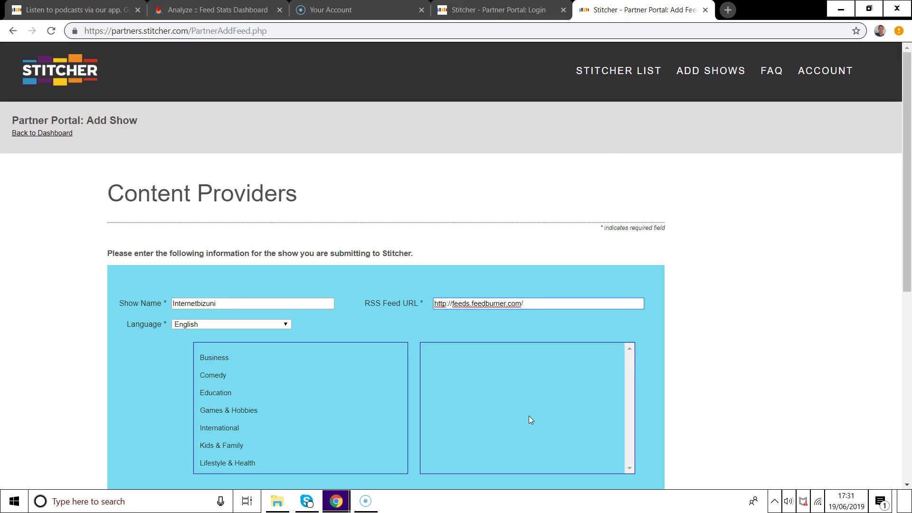
type("internetbizuni")
key("Left")
key("Left")
key("Left")
key("Left")
key("Left")
key("BackSpace")
left_click(317, 318)
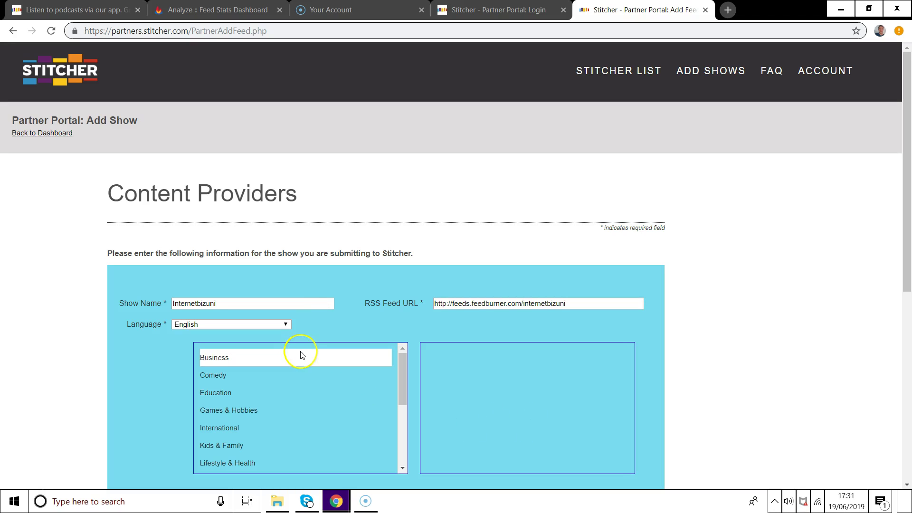
Choose Business as the genre and Business News as the subgenre.
left_click(300, 354)
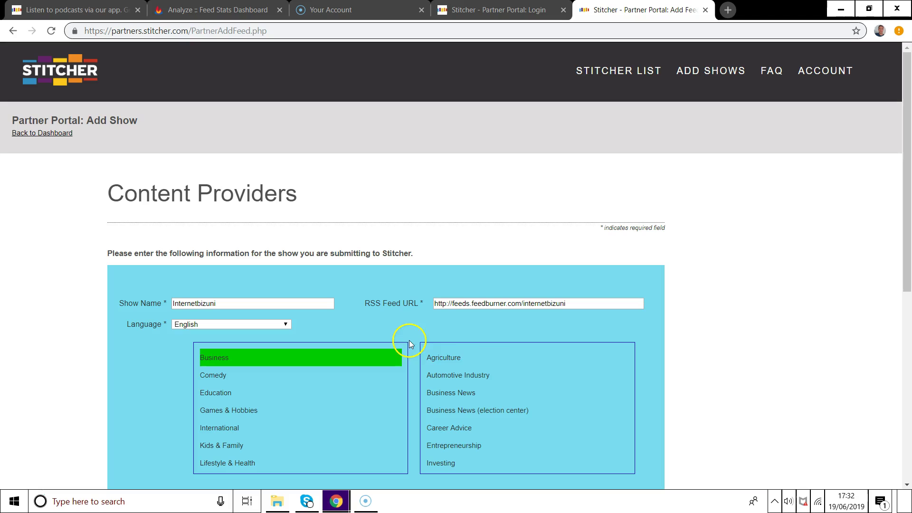
mouse_move(566, 350)
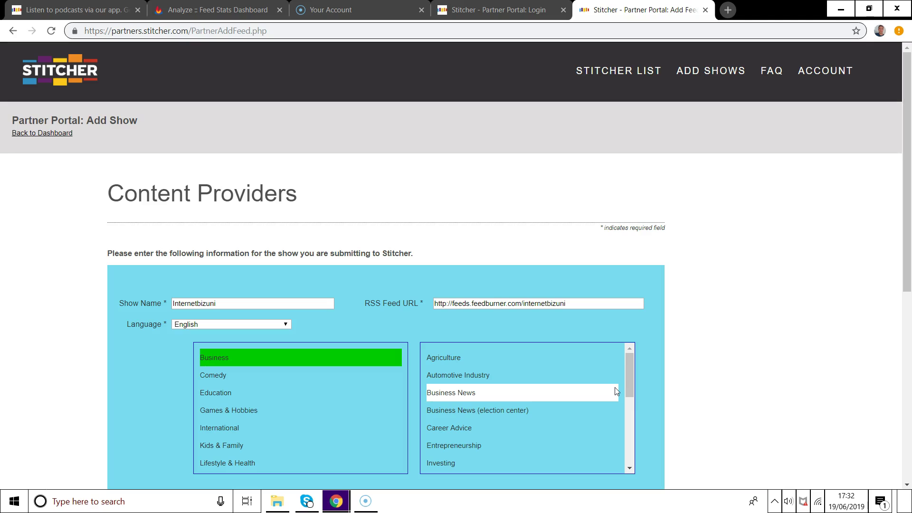
left_click(602, 392)
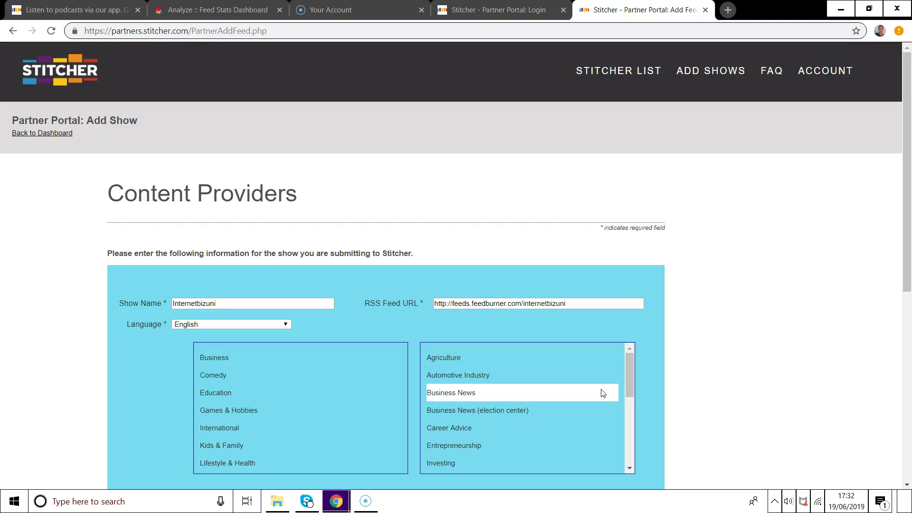
left_click(716, 389)
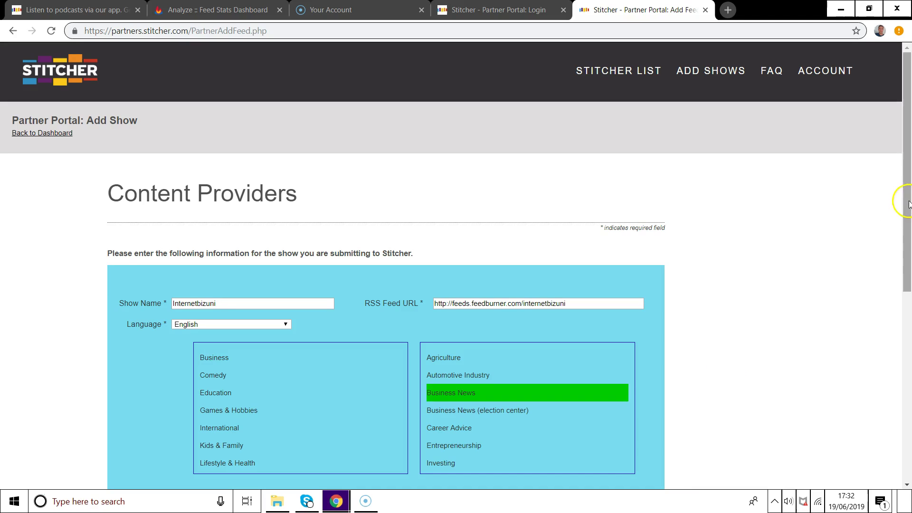
left_click_drag(908, 197, 907, 309)
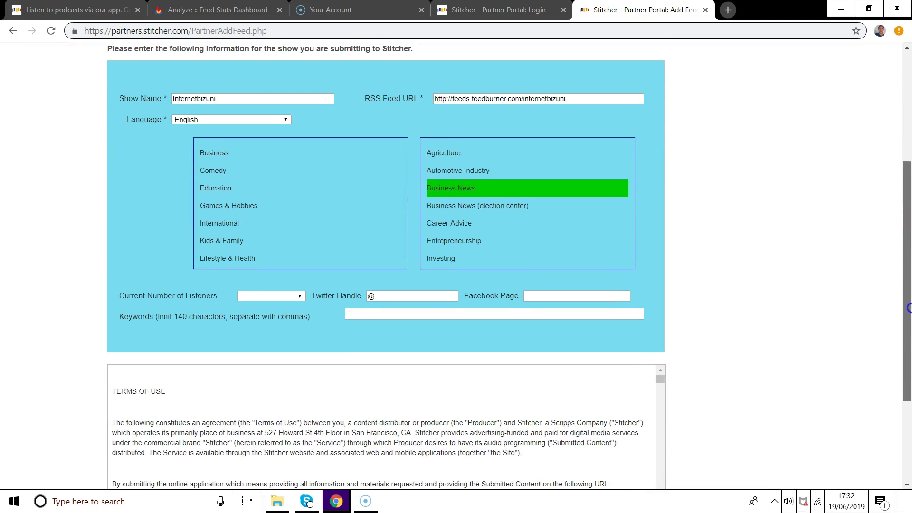
Set listeners to 0 - 100, fill the Twitter and Facebook fields, and add keywords ads and business.
left_click(278, 292)
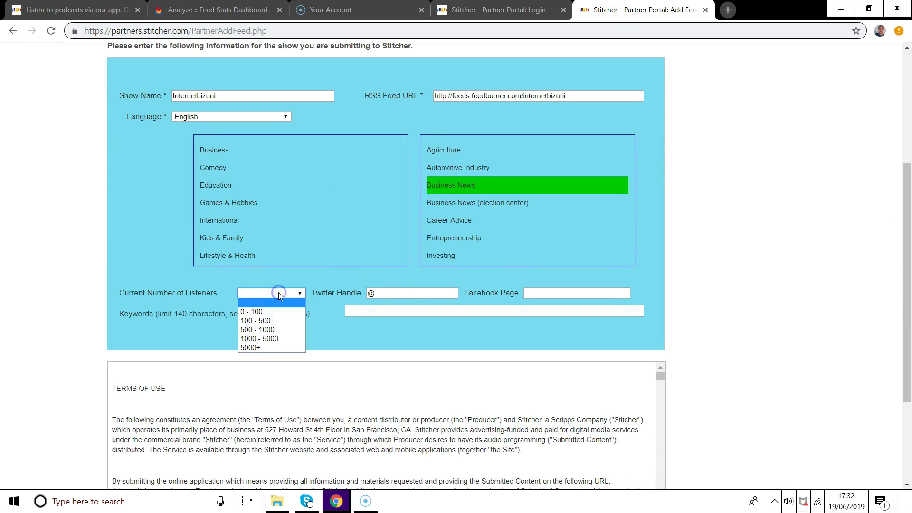
left_click(271, 312)
left_click(416, 293)
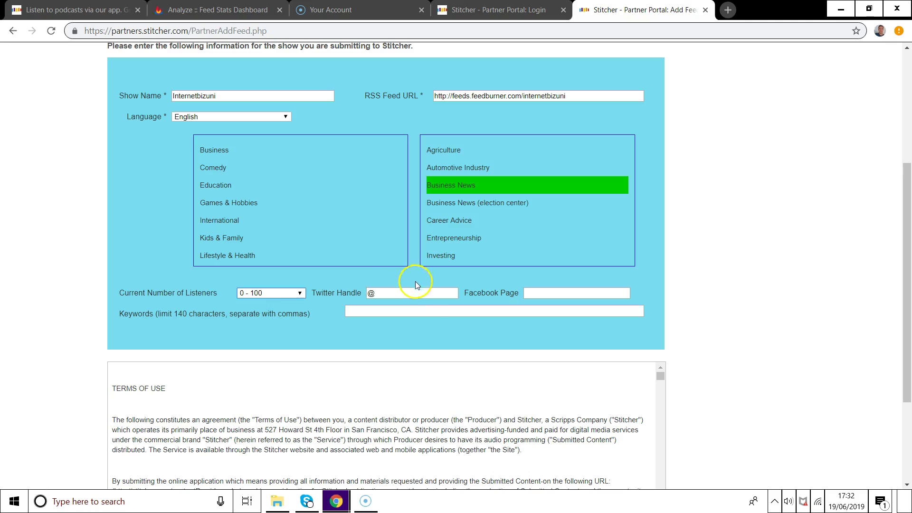
left_click(422, 306)
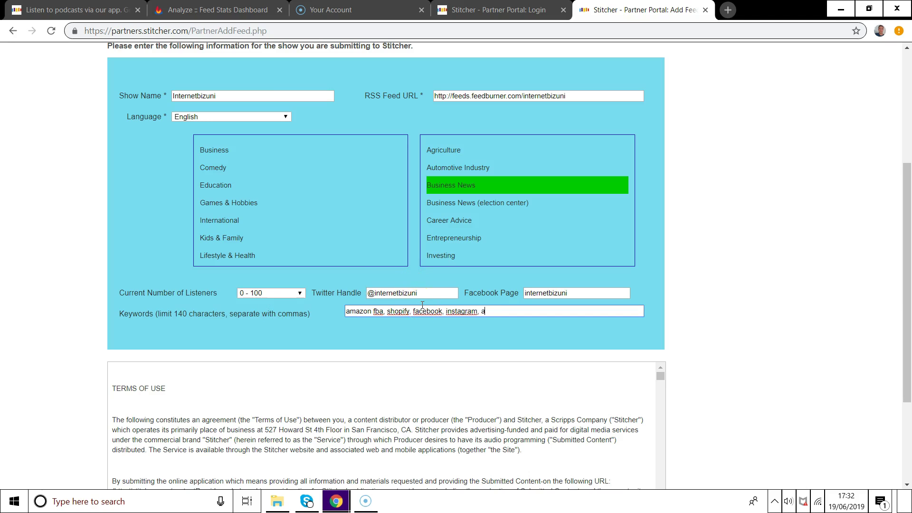
type(", ads, advertising, marketing, bu")
type("sing, marketing, bus")
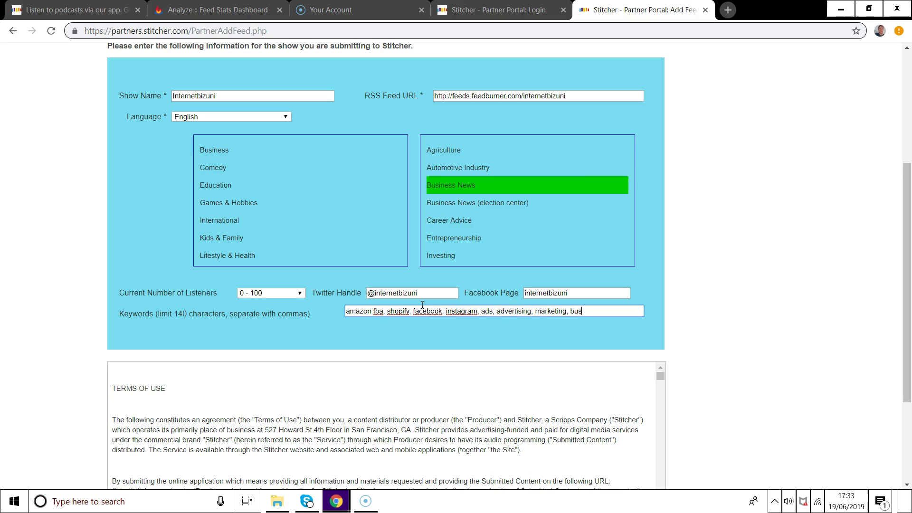
type("iness")
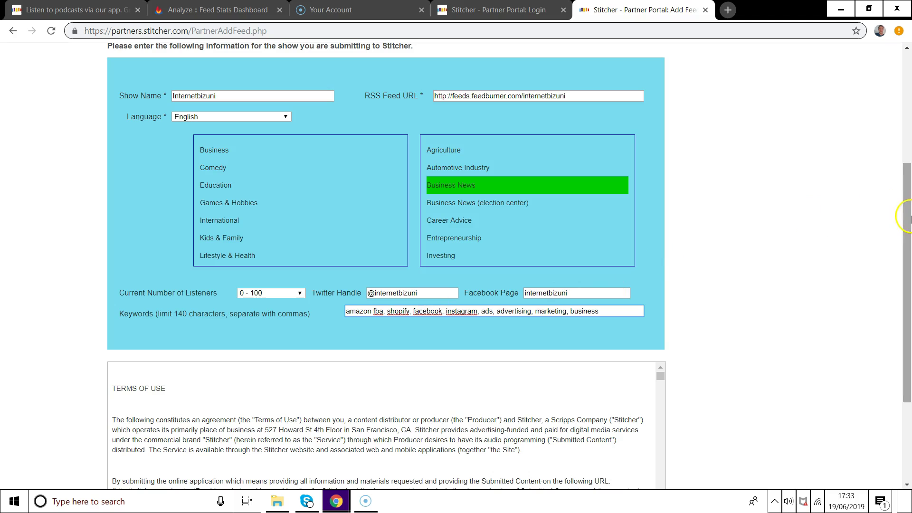
left_click_drag(905, 214, 908, 297)
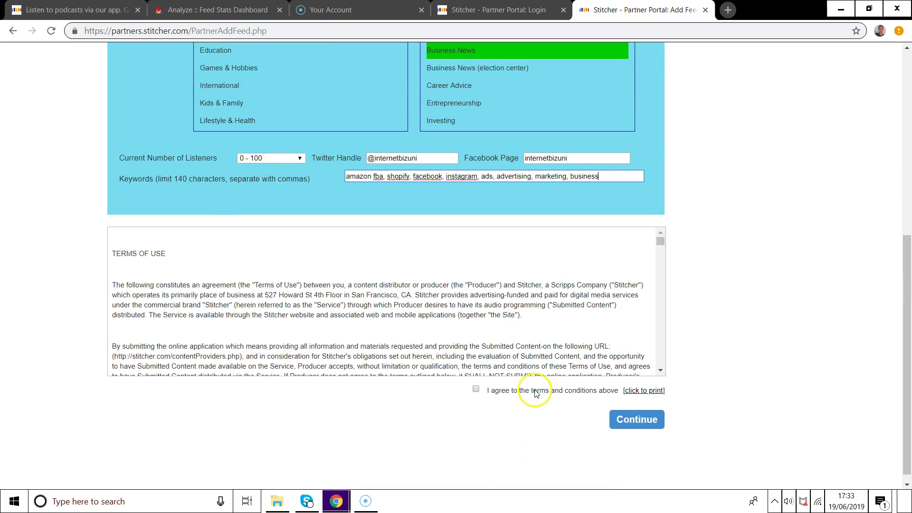
Agree to the terms, submit the Internetbizuni application, and dismiss the thank-you confirmation.
left_click(476, 388)
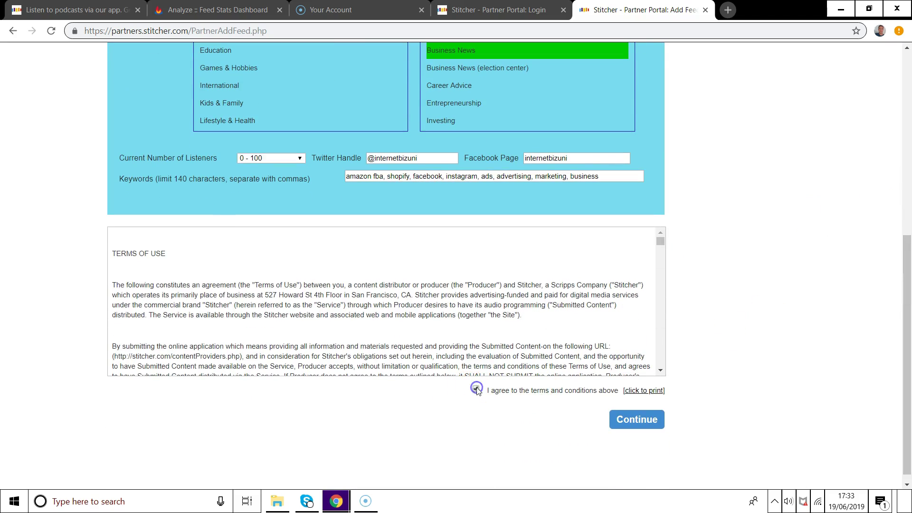
left_click(618, 420)
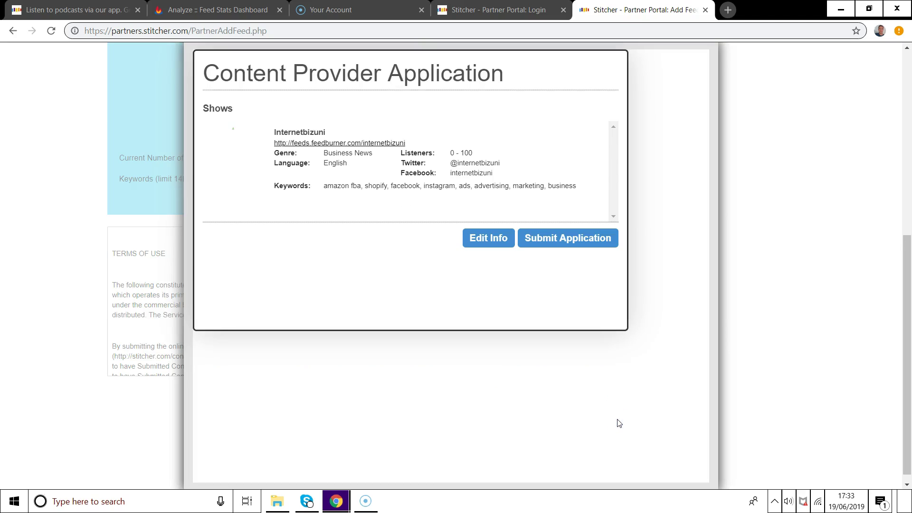
left_click(558, 245)
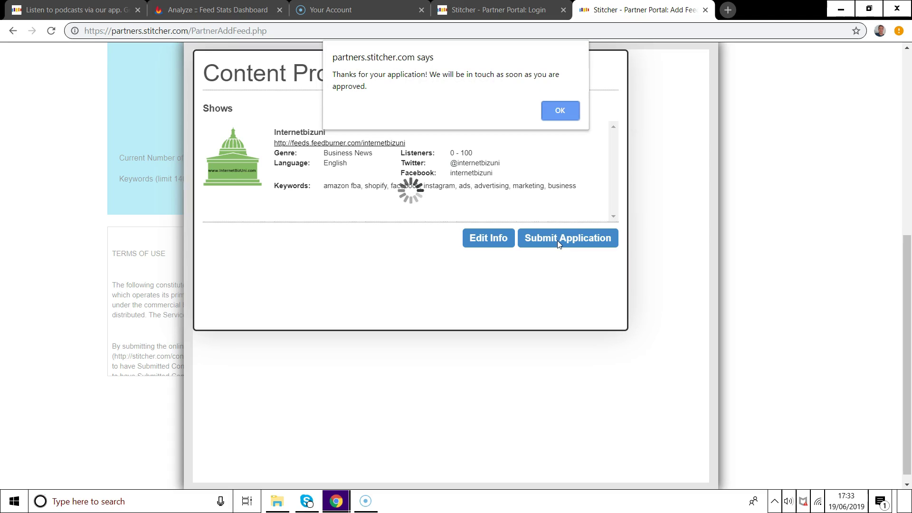
left_click(558, 213)
left_click(556, 110)
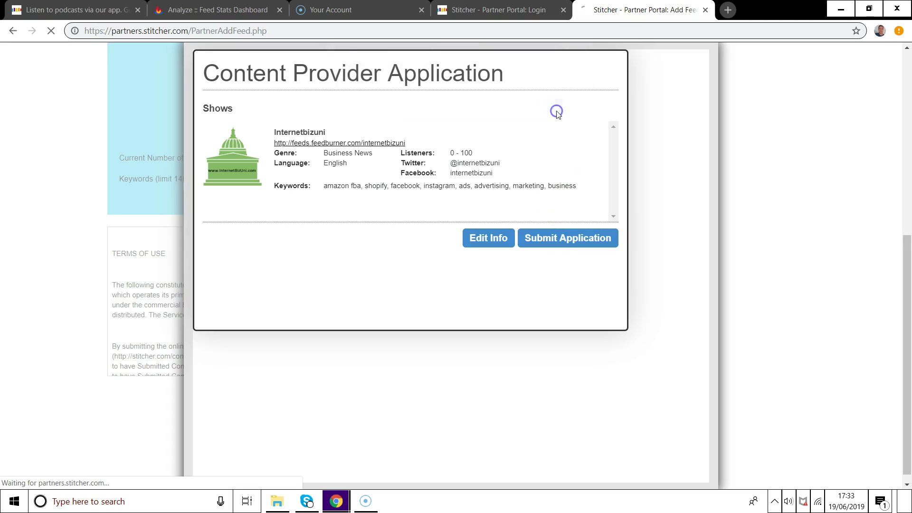